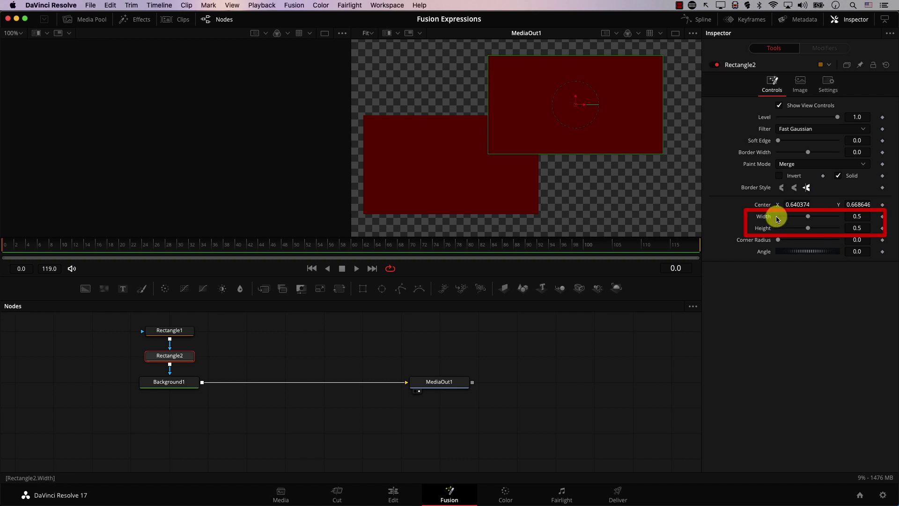
# Set Rectangle2 to Width 0.417, Height 0.362 and Corner Radius 0.472 for rounded corners
pyautogui.moveTo(808, 217)
pyautogui.mouseDown()
pyautogui.moveTo(824, 217)
pyautogui.moveTo(793, 216)
pyautogui.mouseUp()
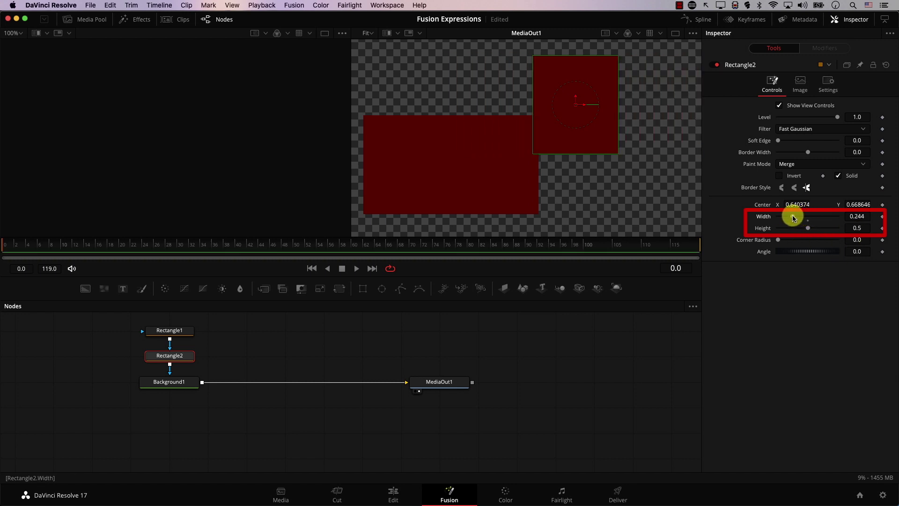
pyautogui.moveTo(793, 216); pyautogui.dragTo(802, 217)
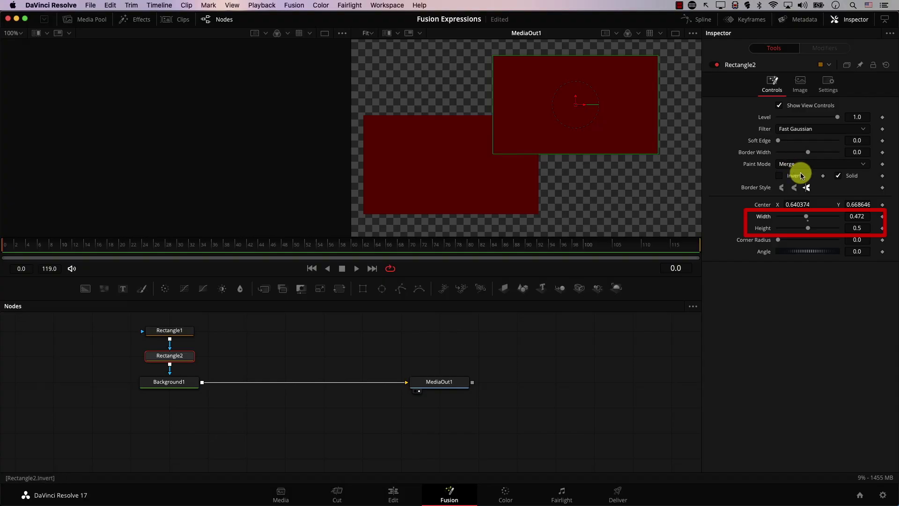
pyautogui.moveTo(806, 226)
pyautogui.mouseDown()
pyautogui.moveTo(794, 224)
pyautogui.moveTo(808, 226)
pyautogui.mouseUp()
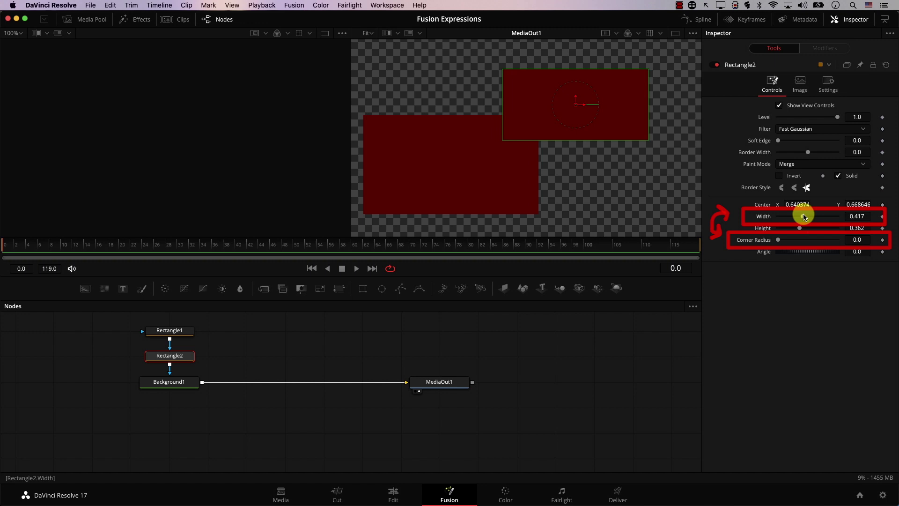
pyautogui.moveTo(779, 240); pyautogui.dragTo(806, 241)
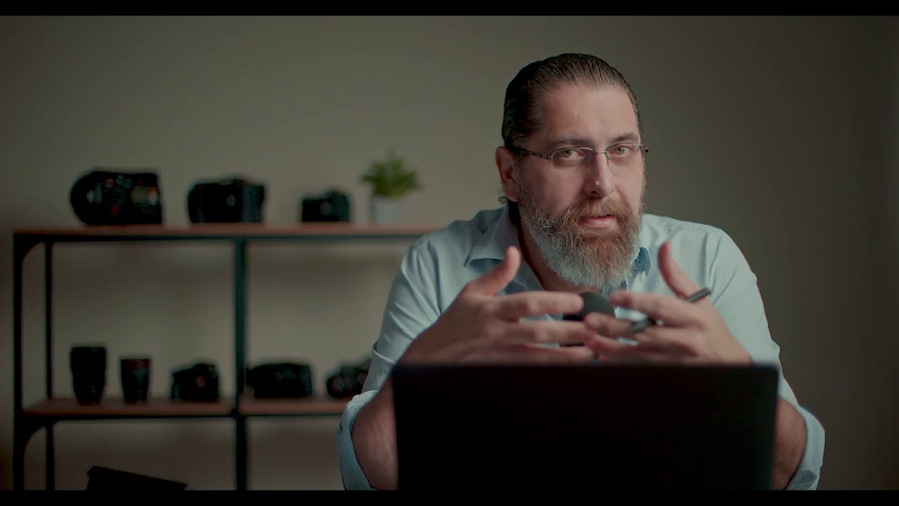
# Tint Background1 dark red by raising its Red value to 0.583
pyautogui.click(167, 387)
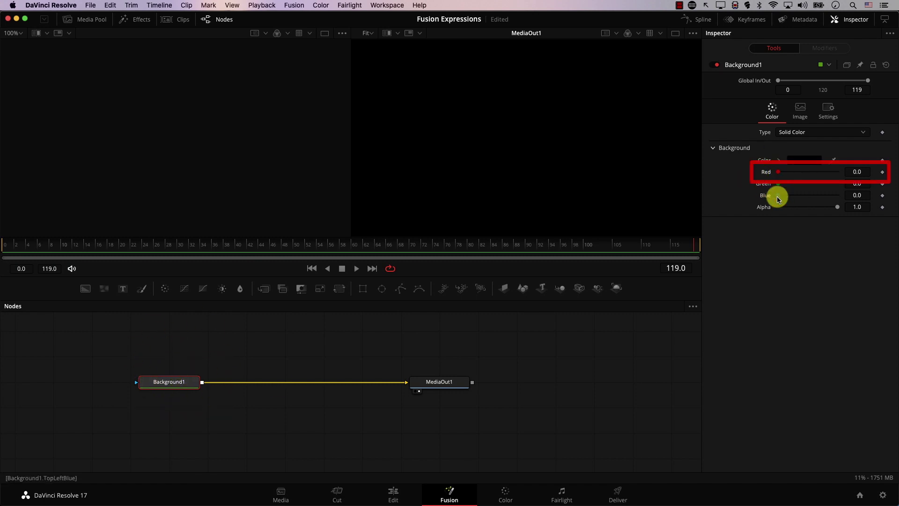
pyautogui.moveTo(779, 174); pyautogui.dragTo(799, 175)
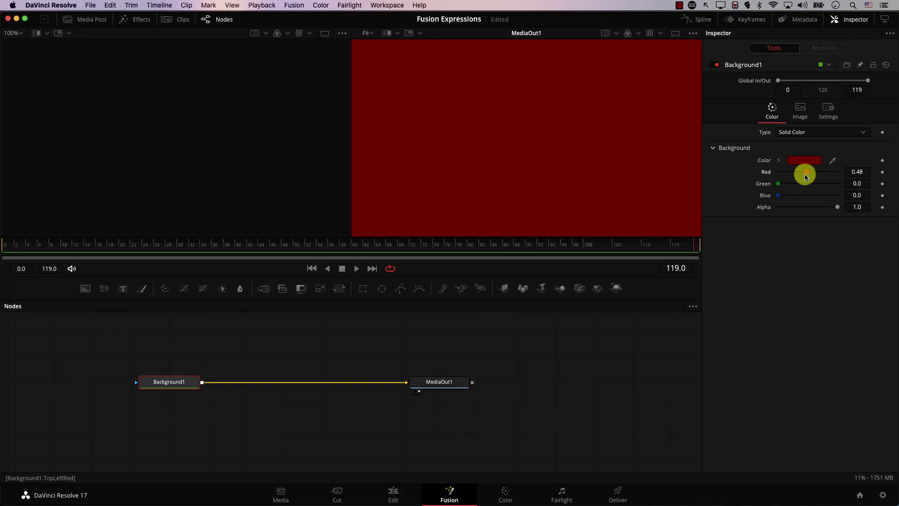
pyautogui.moveTo(806, 172)
pyautogui.mouseDown()
pyautogui.moveTo(787, 170)
pyautogui.moveTo(808, 172)
pyautogui.moveTo(785, 199)
pyautogui.moveTo(793, 197)
pyautogui.moveTo(778, 196)
pyautogui.moveTo(787, 171)
pyautogui.moveTo(806, 172)
pyautogui.mouseUp()
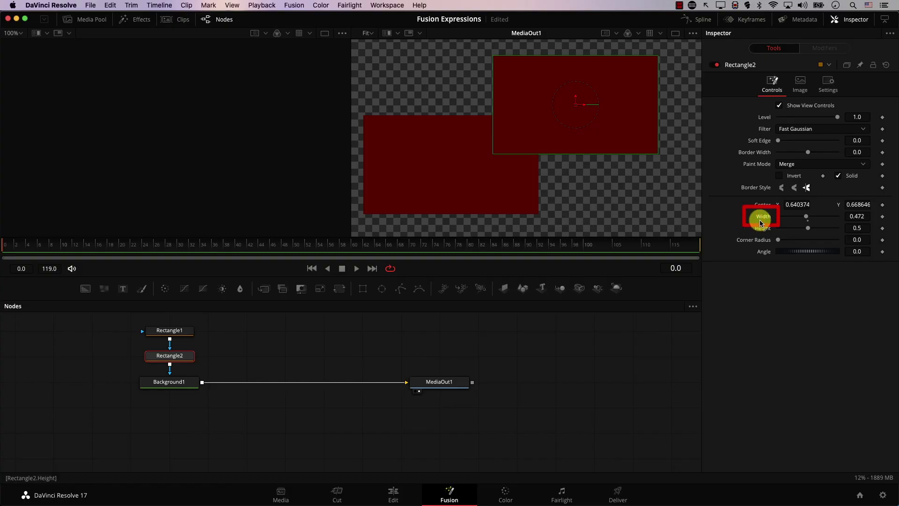
# Add an expression to Rectangle2's Width parameter, which starts out holding 0.472
pyautogui.rightClick(753, 217)
pyautogui.click(783, 327)
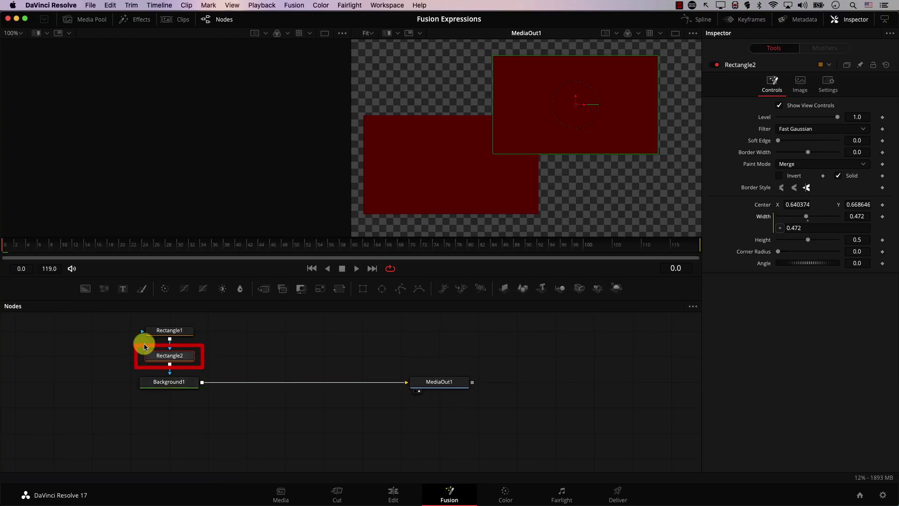
pyautogui.click(149, 356)
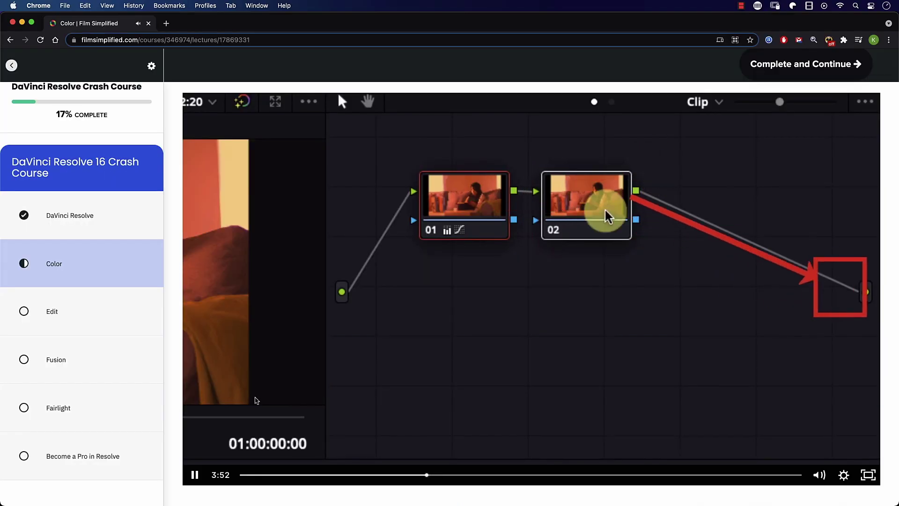
# Preview the Edit and Fusion lectures in the course sidebar, then open the Fairlight lecture
pyautogui.click(150, 312)
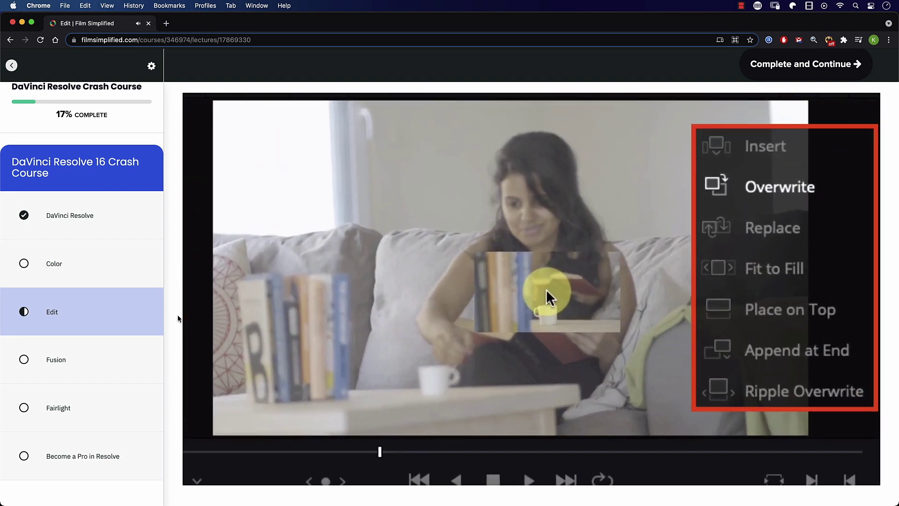
pyautogui.click(160, 360)
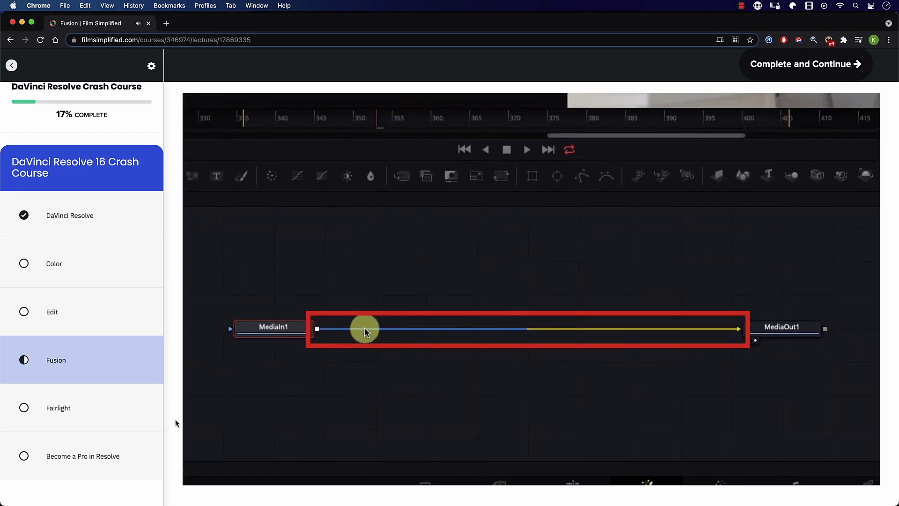
pyautogui.click(169, 389)
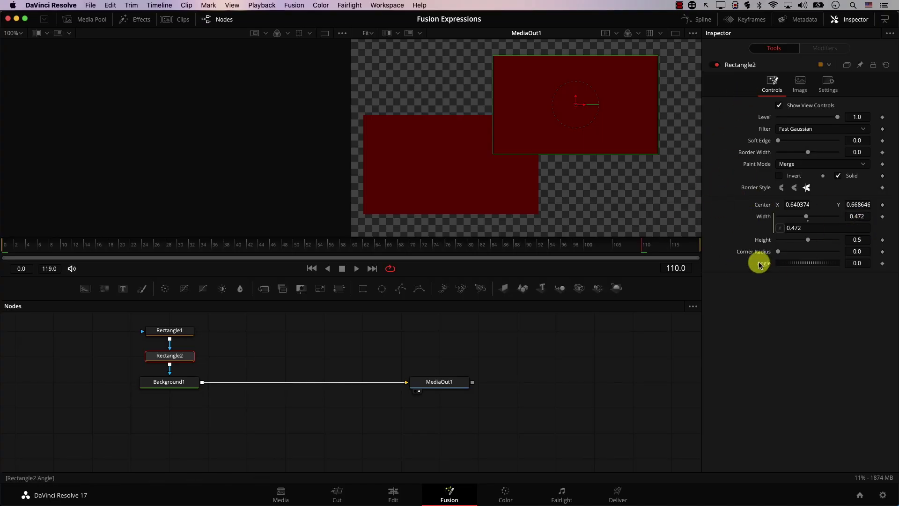
# Undo the Width expression and give Rectangle2's Height the expression 'Width'
pyautogui.press('super+z')
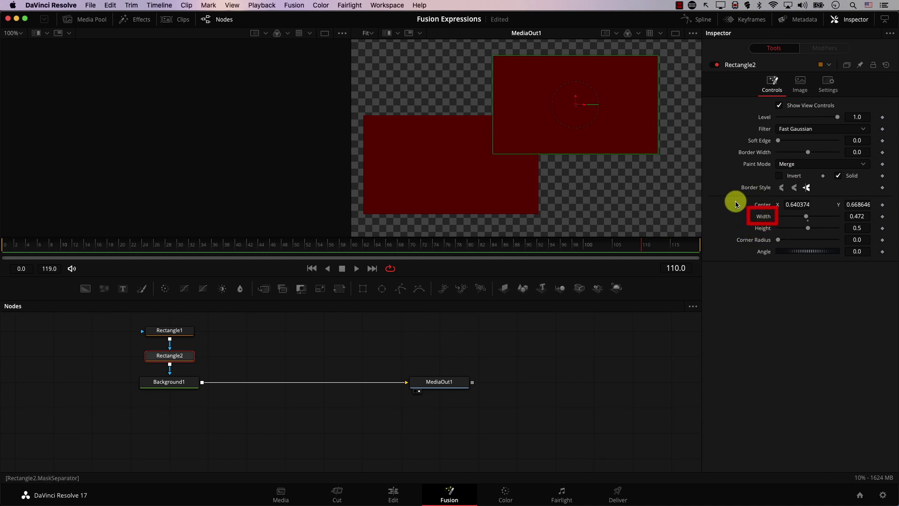
pyautogui.rightClick(761, 228)
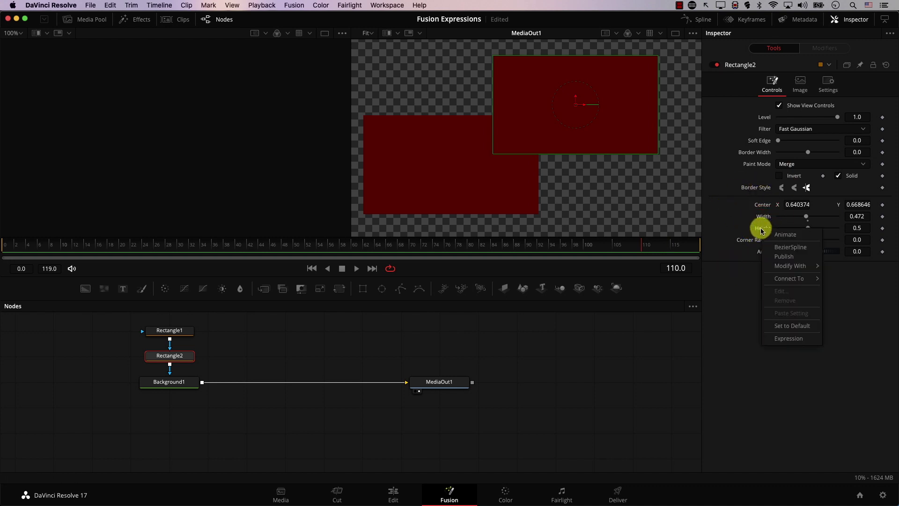
pyautogui.click(783, 338)
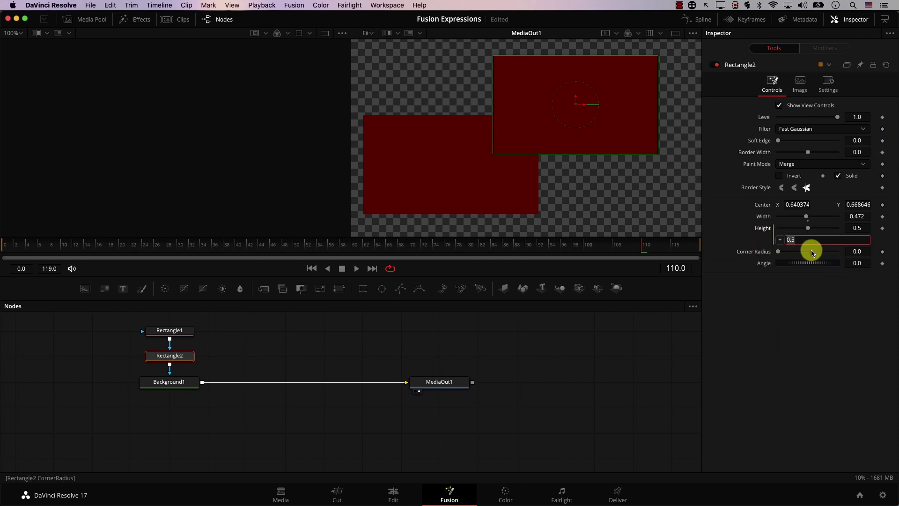
pyautogui.write('Width')
pyautogui.press('Return')
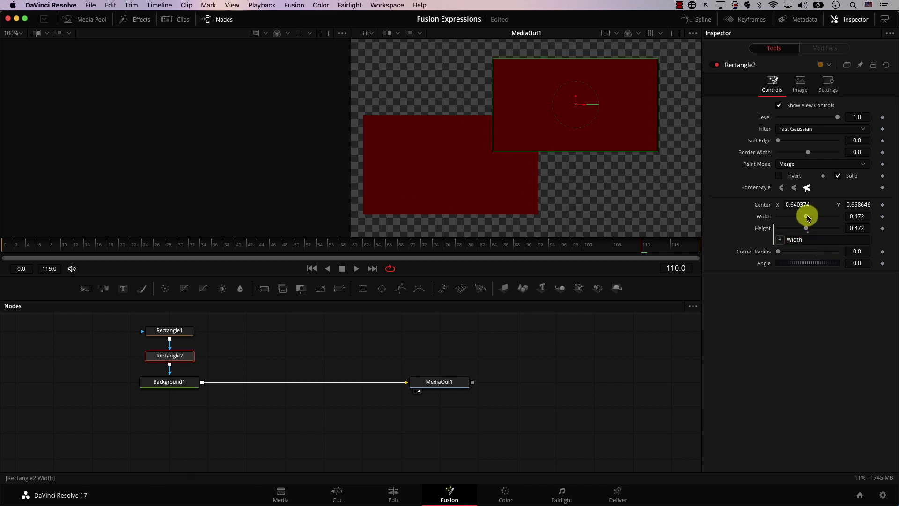
# Vary Rectangle2's Width and watch Height follow, ending at 0.819
pyautogui.moveTo(809, 217)
pyautogui.mouseDown()
pyautogui.moveTo(796, 217)
pyautogui.moveTo(820, 216)
pyautogui.moveTo(790, 222)
pyautogui.moveTo(807, 219)
pyautogui.mouseUp()
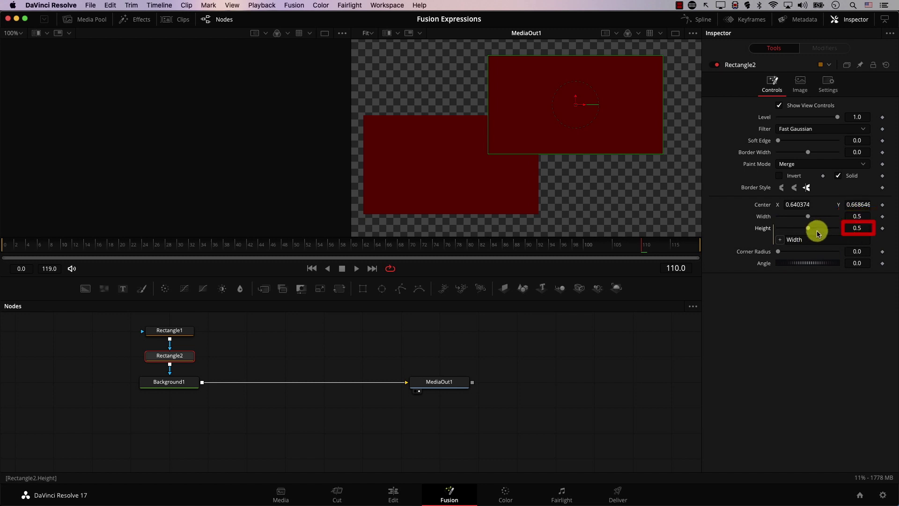
pyautogui.moveTo(819, 217)
pyautogui.mouseDown()
pyautogui.moveTo(797, 223)
pyautogui.moveTo(818, 219)
pyautogui.mouseUp()
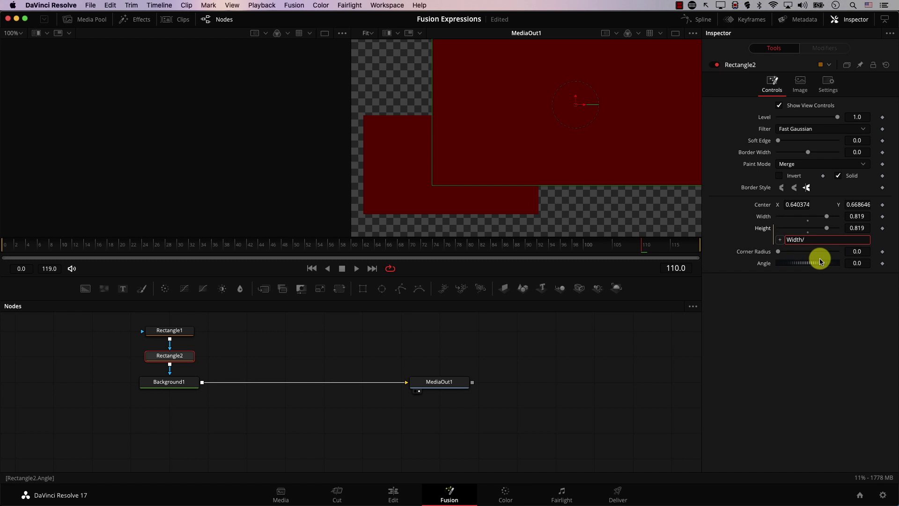
# Set Width to 0.5 and change Height's expression to 'widht', flattening Height to 0
pyautogui.moveTo(819, 216); pyautogui.dragTo(844, 222)
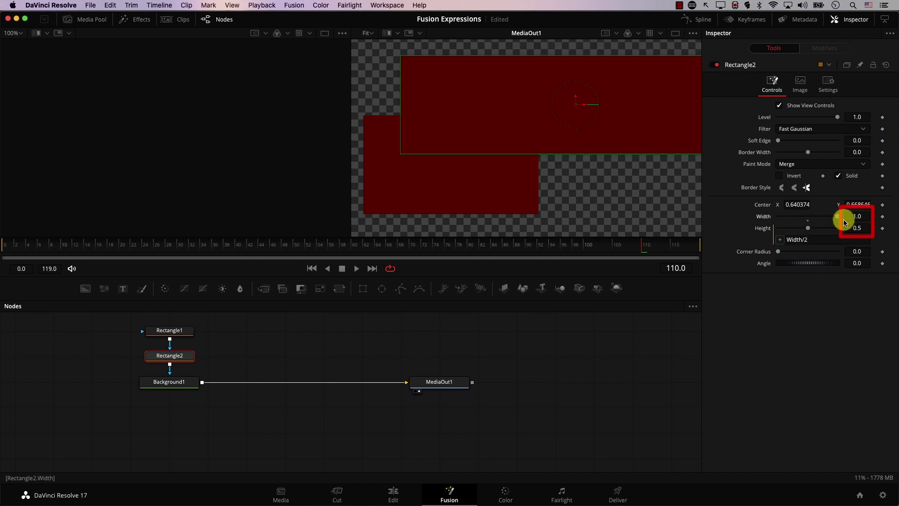
pyautogui.click(809, 217)
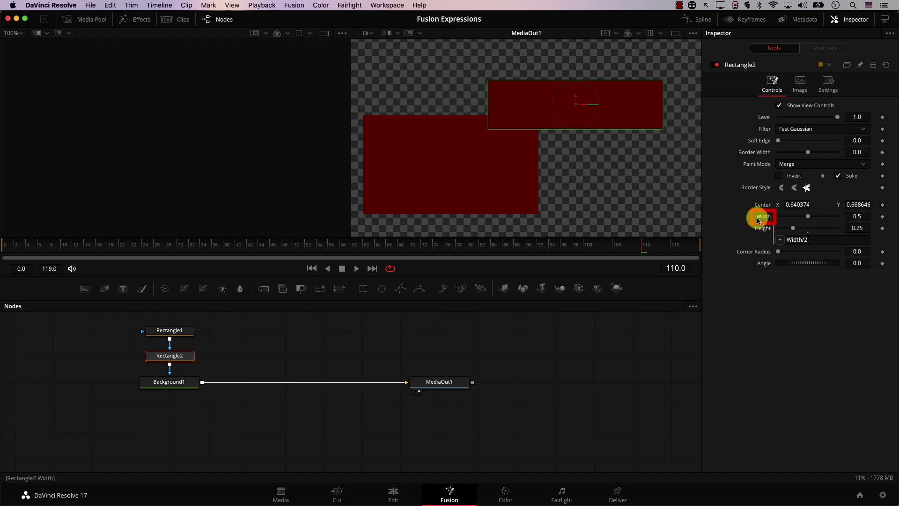
pyautogui.press('BackSpace')
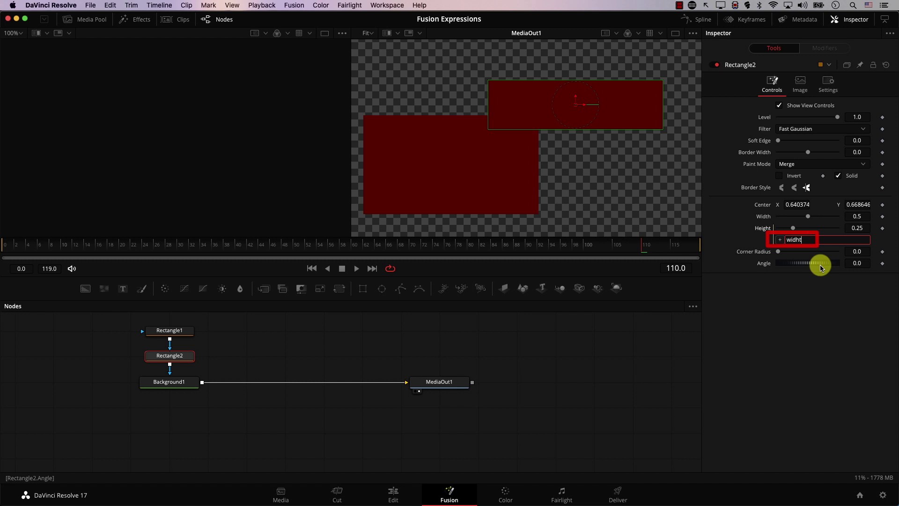
pyautogui.press('Return')
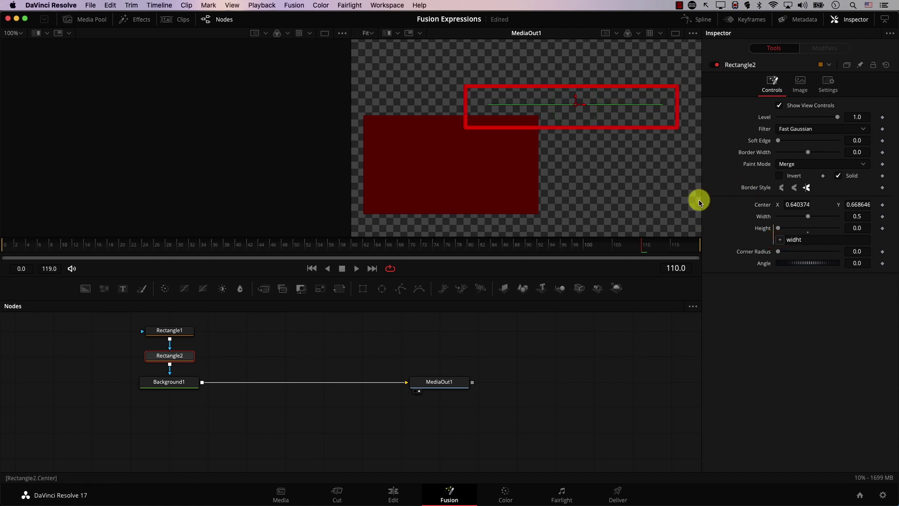
pyautogui.click(794, 240)
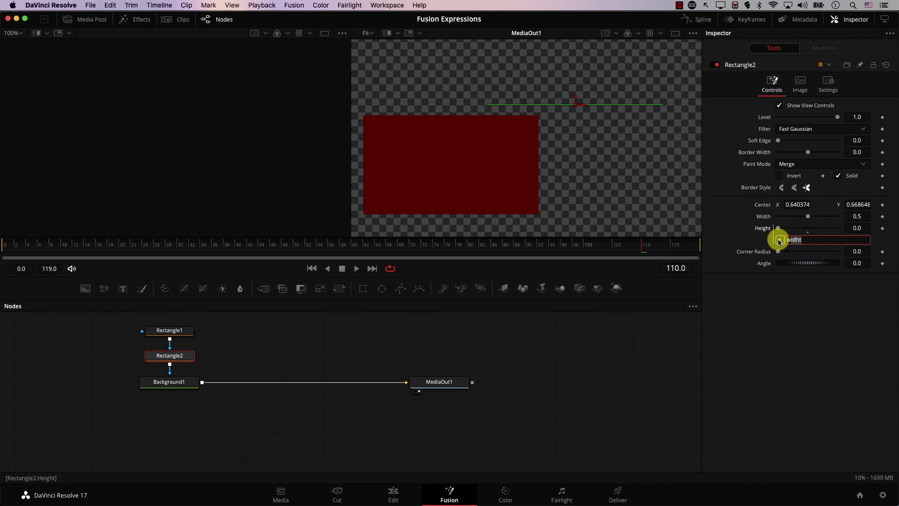
# Link Rectangle2's Height expression to its Corner Radius and raise the radius to 0.197
pyautogui.moveTo(764, 245); pyautogui.dragTo(748, 229)
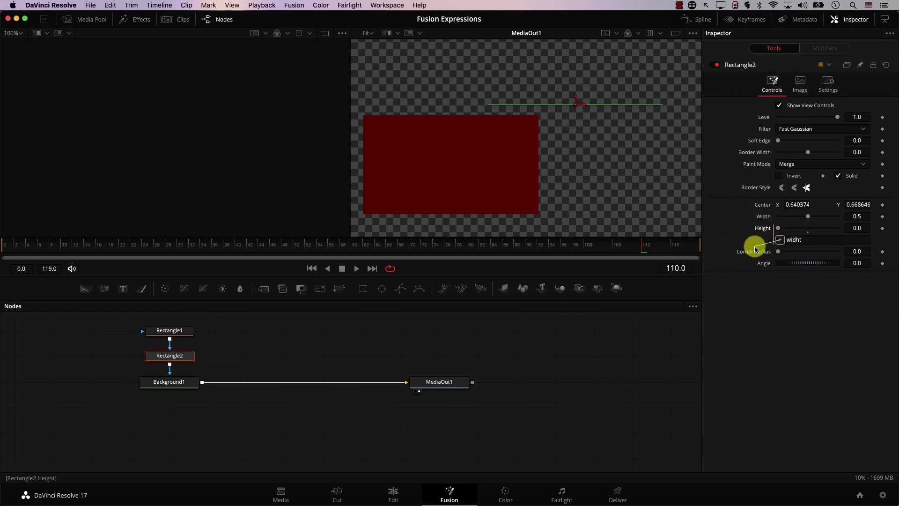
pyautogui.moveTo(724, 211); pyautogui.dragTo(749, 238)
pyautogui.moveTo(751, 255); pyautogui.dragTo(750, 254)
pyautogui.moveTo(759, 254); pyautogui.dragTo(745, 249)
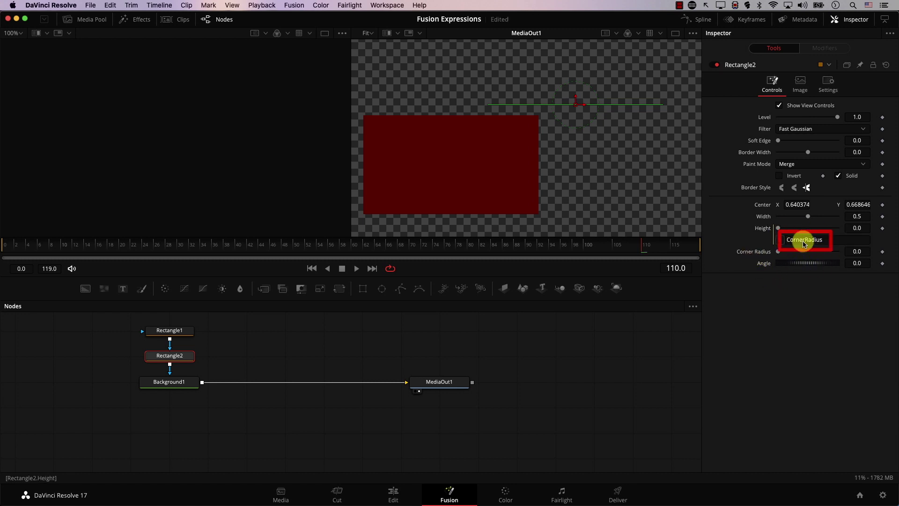
pyautogui.moveTo(781, 247); pyautogui.dragTo(789, 266)
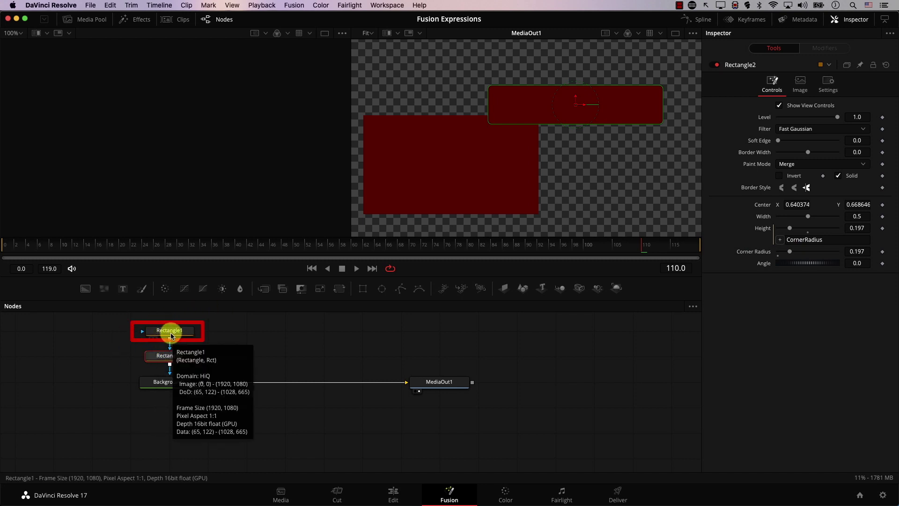
# Change Height's expression to Rectangle1.CornerRadius and raise Rectangle1's Corner Radius to 0.291
pyautogui.click(169, 331)
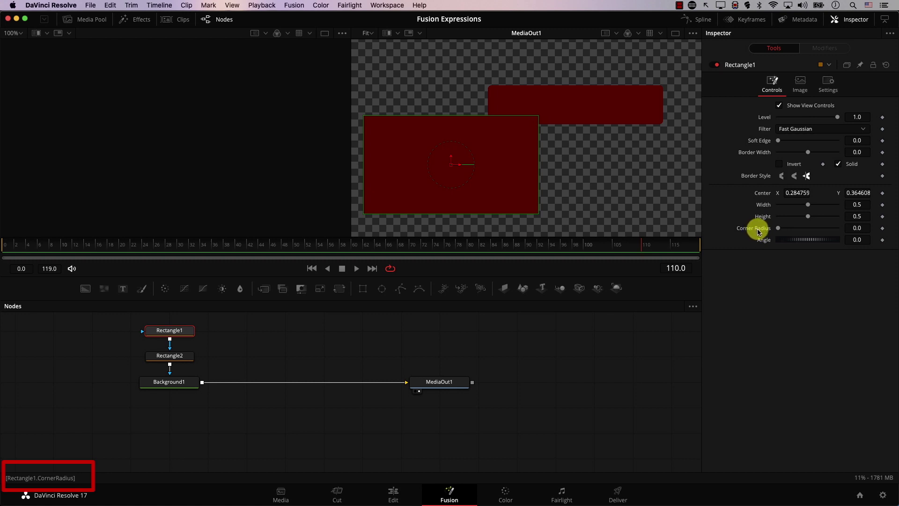
pyautogui.click(160, 359)
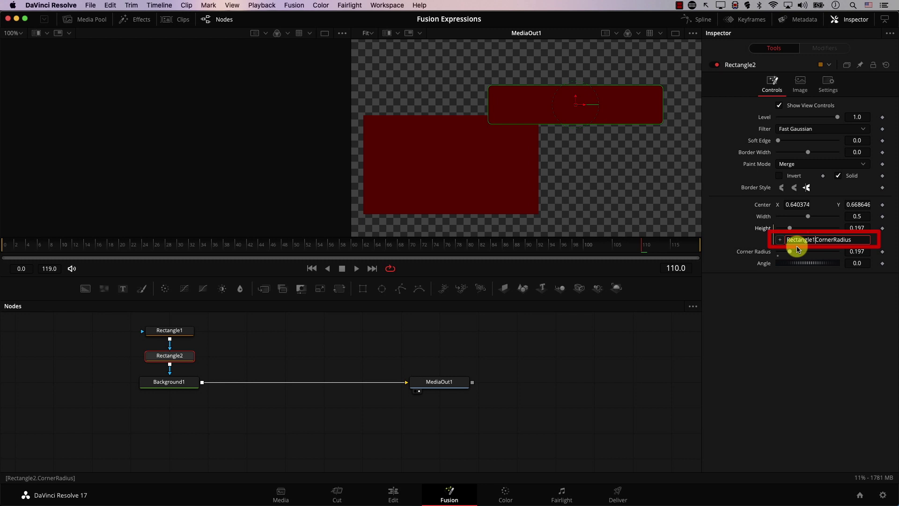
pyautogui.write('.CornerRadius')
pyautogui.press('Return')
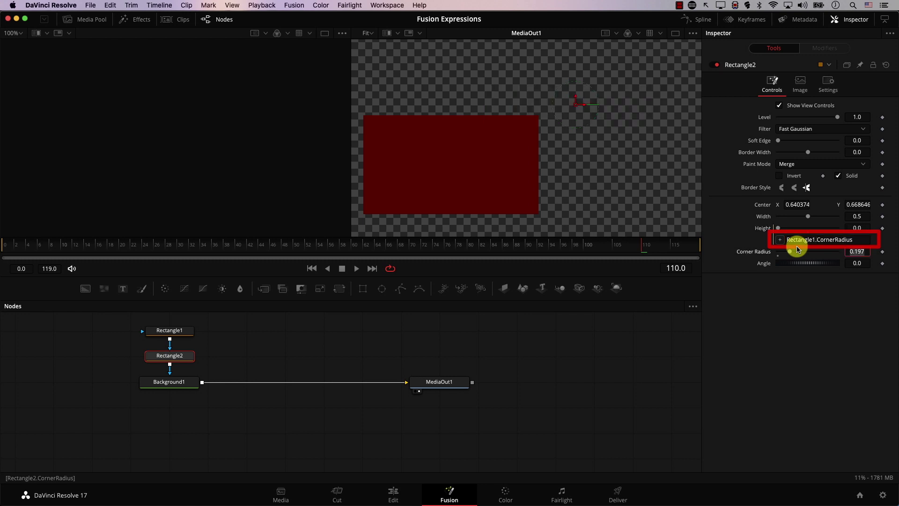
pyautogui.click(168, 332)
pyautogui.moveTo(777, 228); pyautogui.dragTo(834, 239)
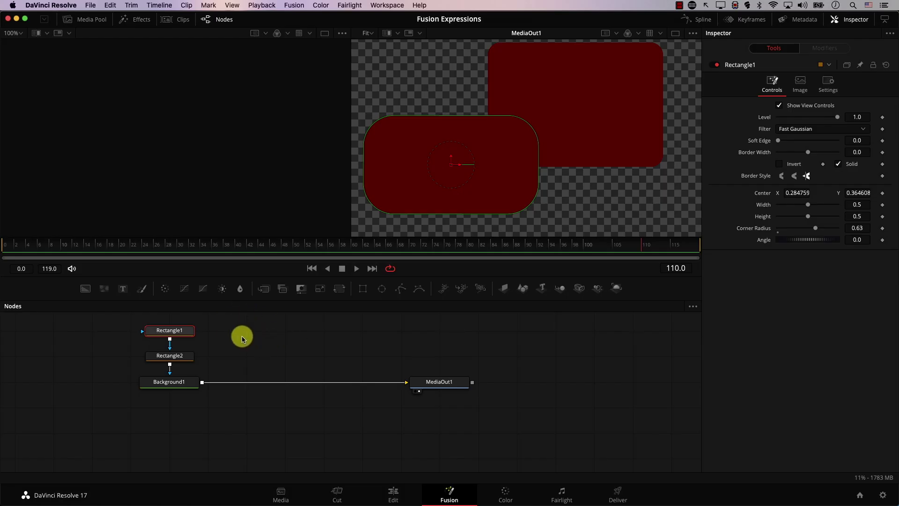
# Deselect the nodes so both rectangles' settings show, with Rectangle1 at Corner Radius 0.63
pyautogui.click(241, 335)
# Select both Rectangle nodes and bring Rectangle2's settings up in the Inspector
pyautogui.moveTo(205, 324); pyautogui.dragTo(182, 363)
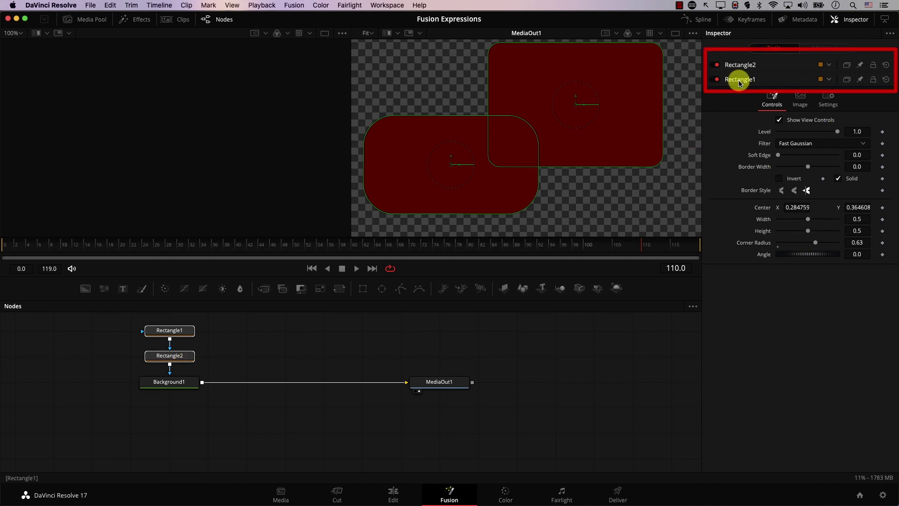
pyautogui.click(736, 65)
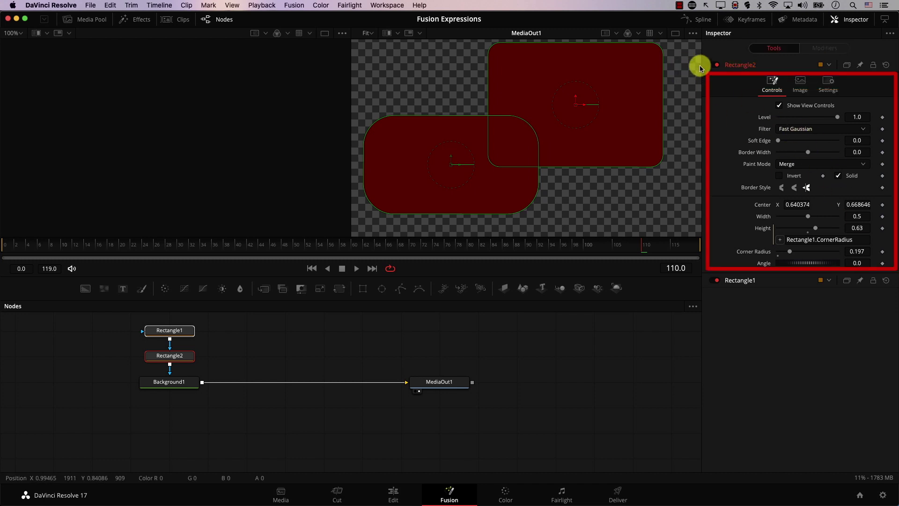
pyautogui.click(734, 281)
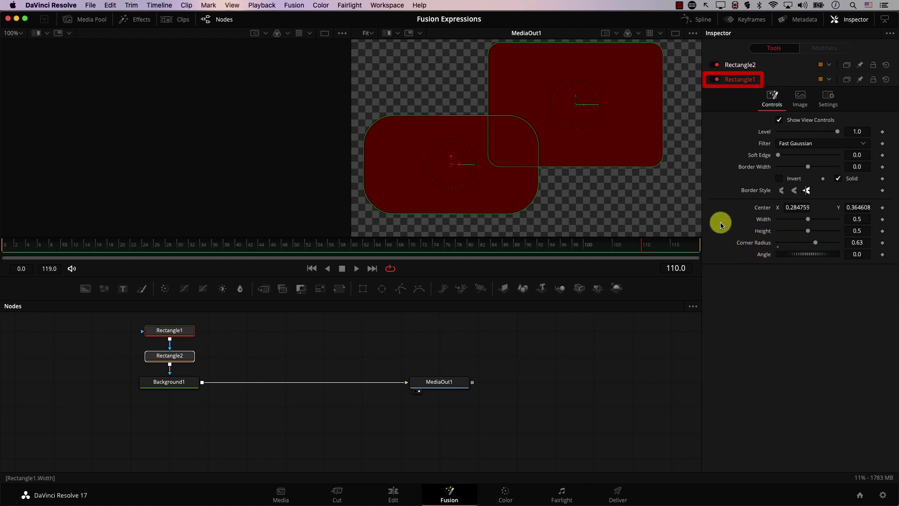
pyautogui.click(768, 65)
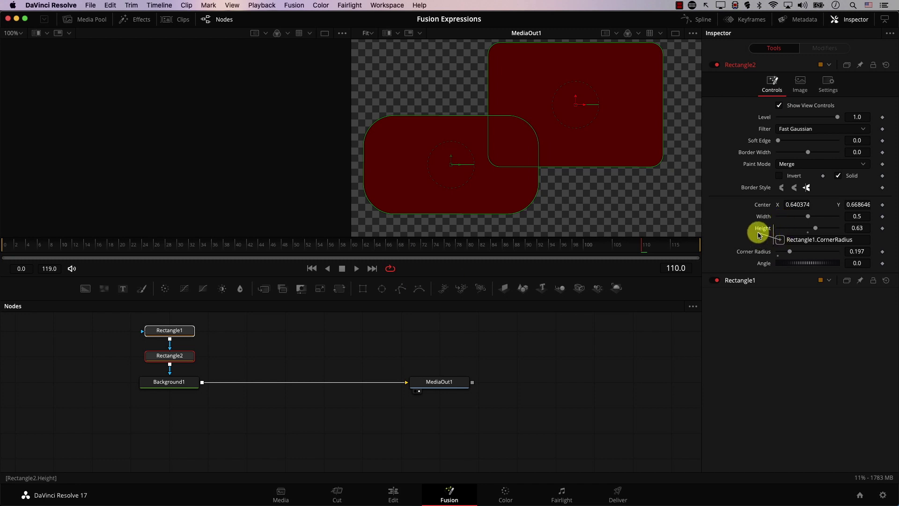
# Link Rectangle2's Height to Rectangle1.Width, then narrow Rectangle1's Width to 0.26
pyautogui.moveTo(755, 233); pyautogui.dragTo(736, 284)
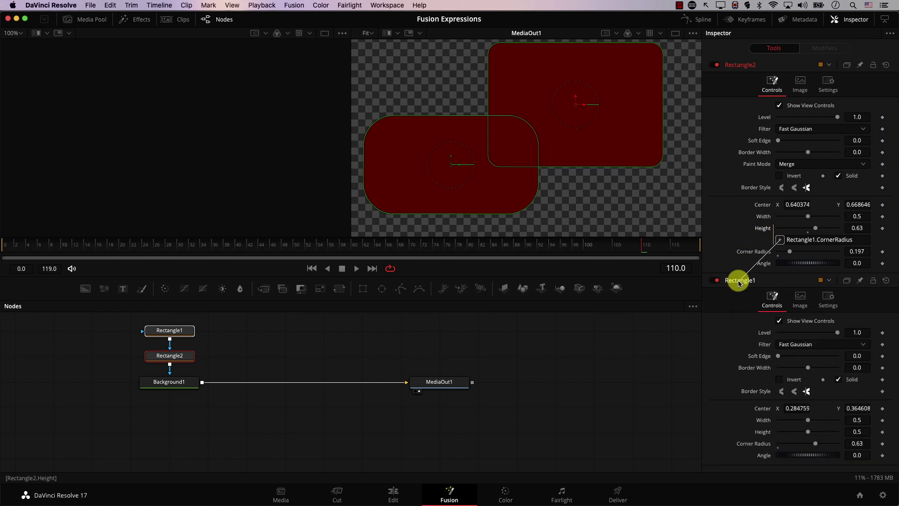
pyautogui.moveTo(738, 285); pyautogui.dragTo(763, 420)
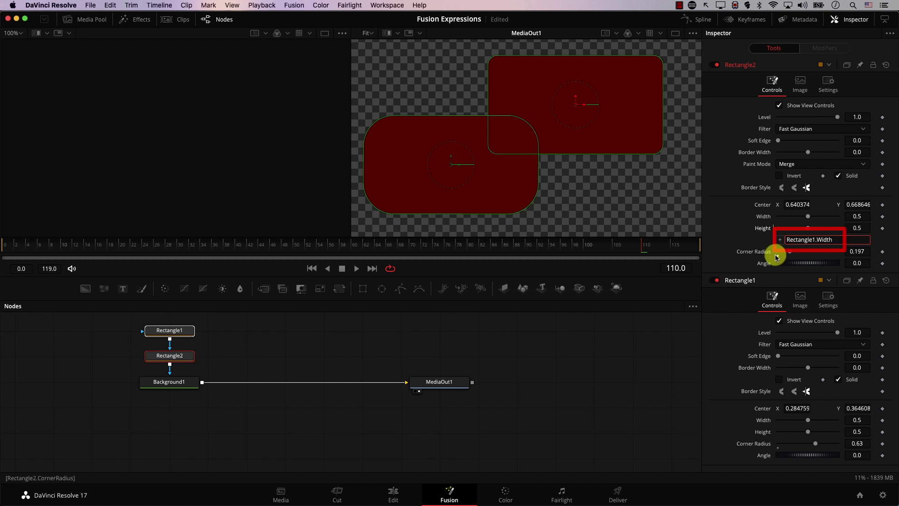
pyautogui.moveTo(780, 239); pyautogui.dragTo(785, 407)
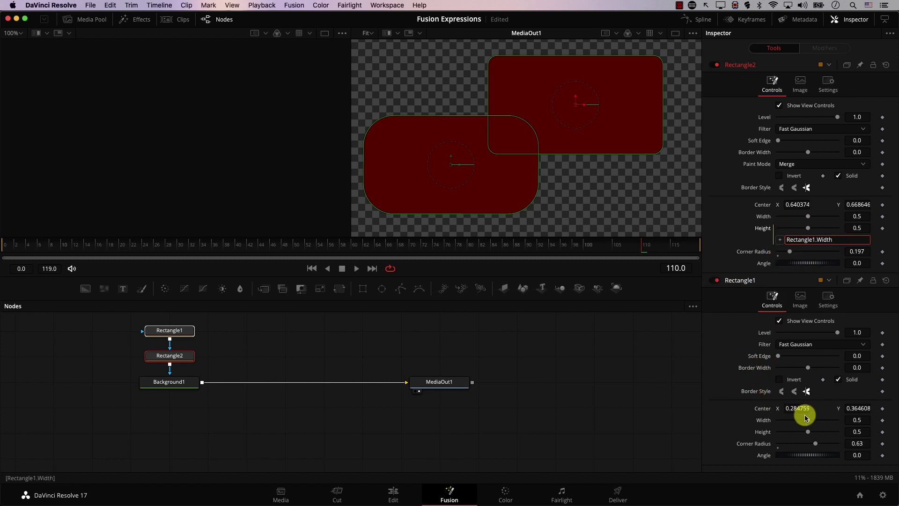
pyautogui.moveTo(805, 423)
pyautogui.mouseDown()
pyautogui.moveTo(791, 425)
pyautogui.moveTo(819, 425)
pyautogui.moveTo(792, 428)
pyautogui.moveTo(814, 429)
pyautogui.moveTo(793, 435)
pyautogui.mouseUp()
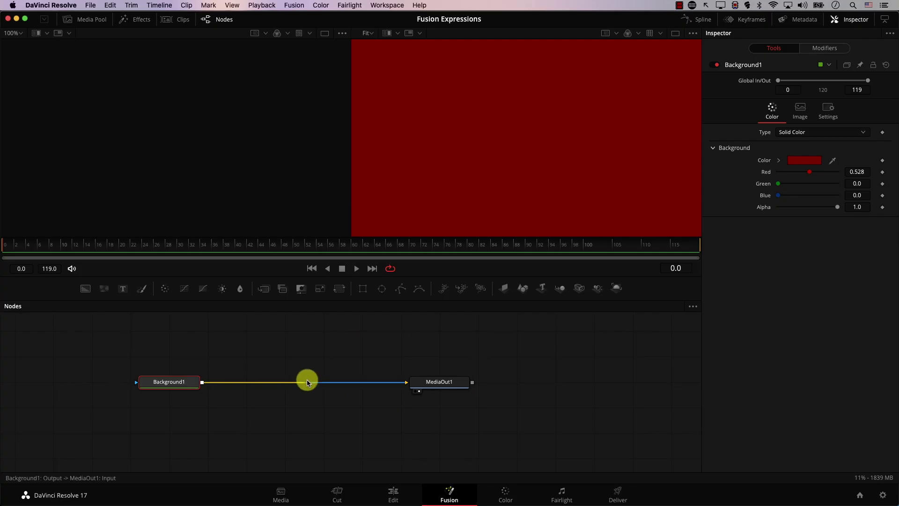
# Go to the Background1 node in the comp showing solid dark red (Red 0.528)
pyautogui.click(170, 384)
# Select Background1, nudge its Red value, then add an Expression to the Red channel
pyautogui.click(171, 385)
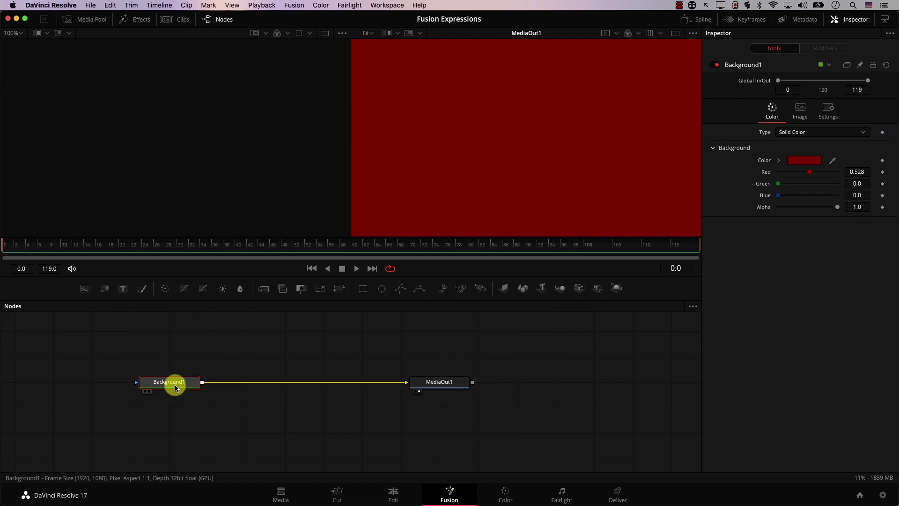
pyautogui.moveTo(802, 173)
pyautogui.mouseDown()
pyautogui.moveTo(809, 172)
pyautogui.moveTo(789, 174)
pyautogui.moveTo(807, 175)
pyautogui.moveTo(795, 172)
pyautogui.moveTo(809, 185)
pyautogui.mouseUp()
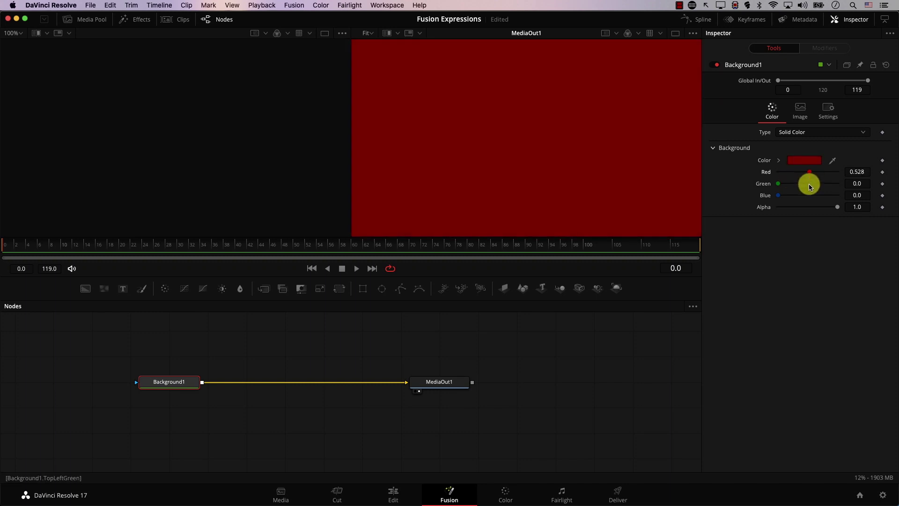
pyautogui.rightClick(754, 173)
pyautogui.click(775, 315)
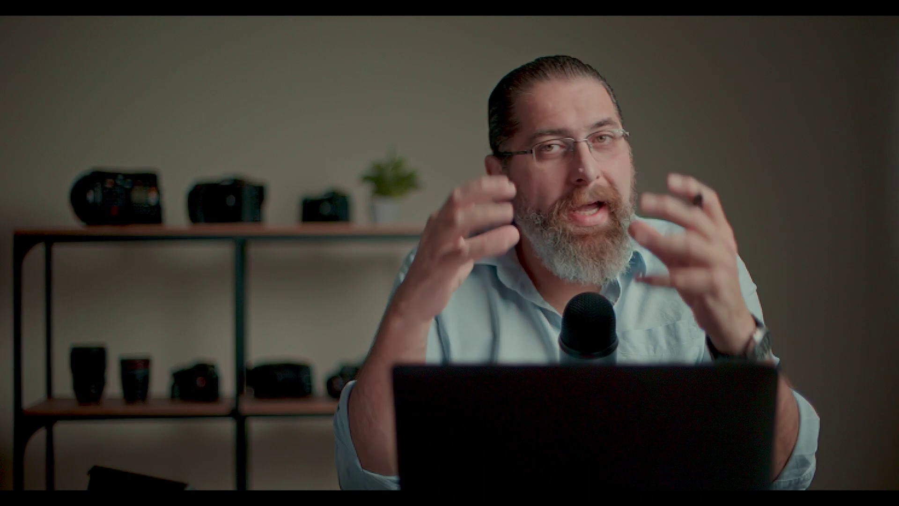